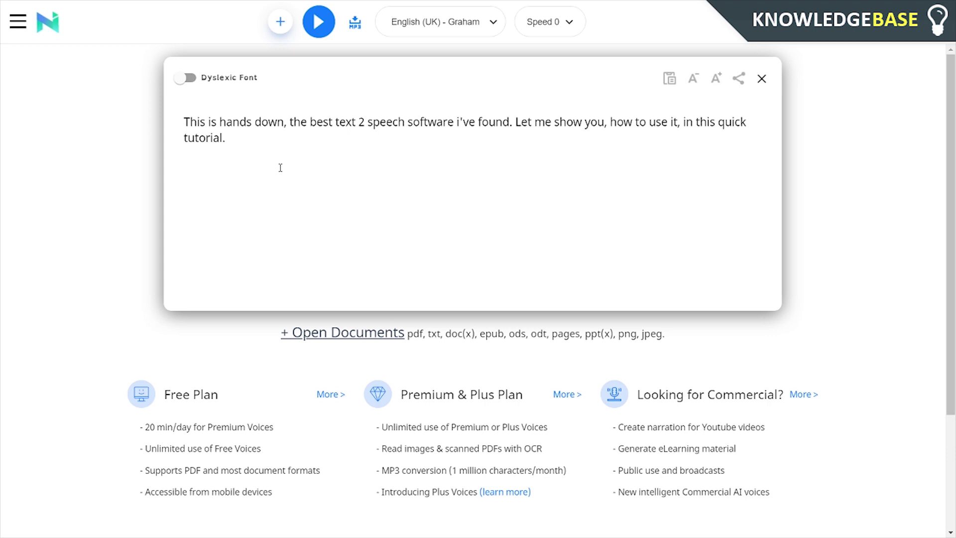
# Step: Exit full-screen and browse the voice list, keeping the English (UK) Graham voice
pyautogui.press('F11')
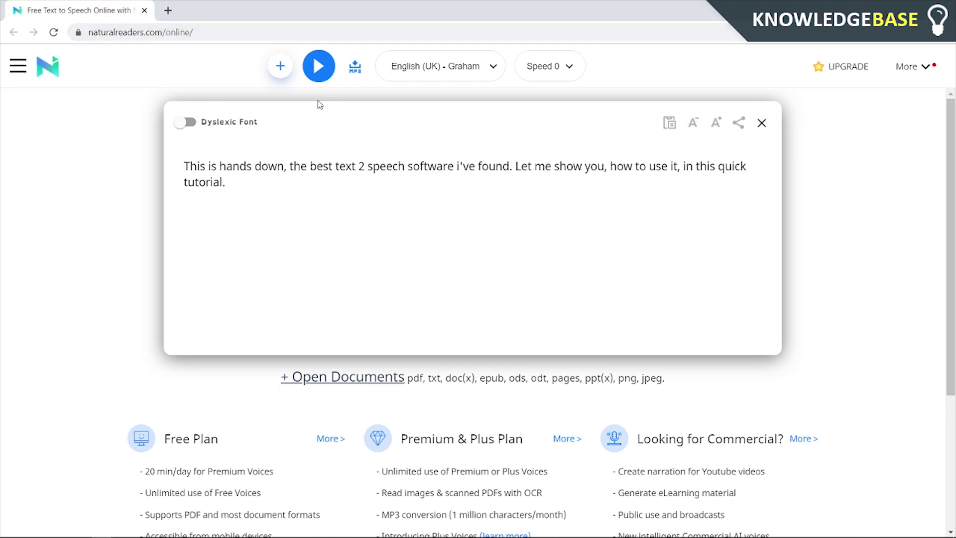
pyautogui.moveTo(225, 182)
pyautogui.mouseDown()
pyautogui.moveTo(184, 164)
pyautogui.moveTo(194, 183)
pyautogui.moveTo(208, 180)
pyautogui.moveTo(184, 164)
pyautogui.moveTo(226, 182)
pyautogui.mouseUp()
pyautogui.click(442, 68)
pyautogui.scroll(-10, 478, 140)
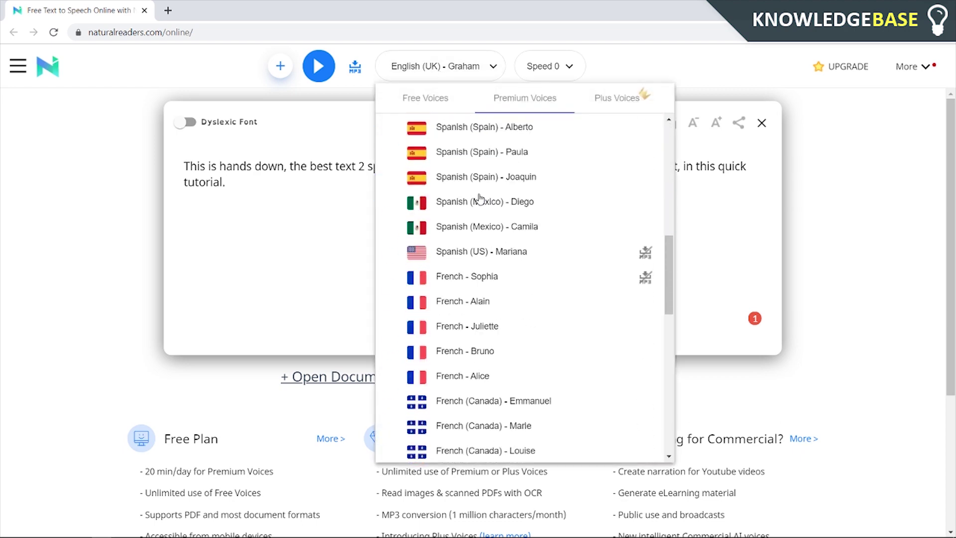
pyautogui.scroll(-10, 488, 147)
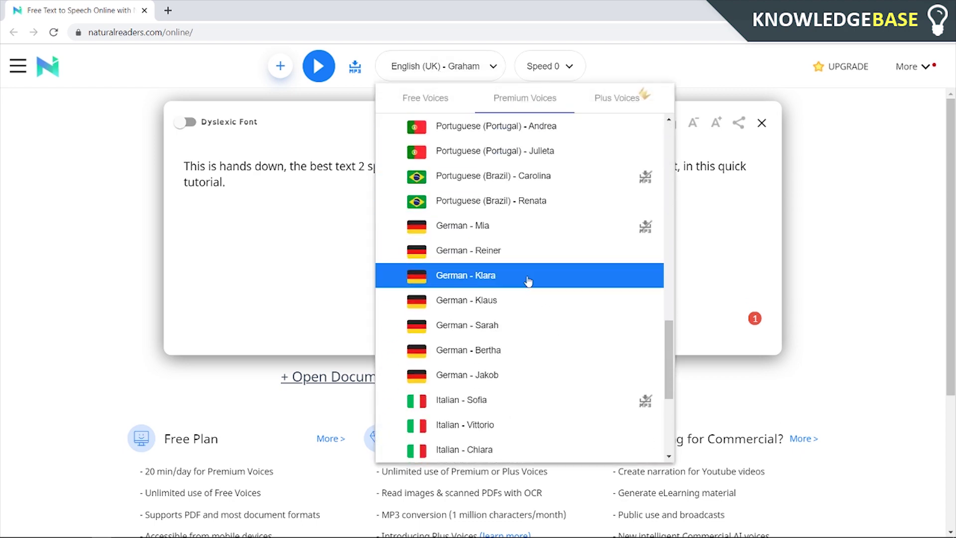
pyautogui.moveTo(669, 409); pyautogui.dragTo(663, 104)
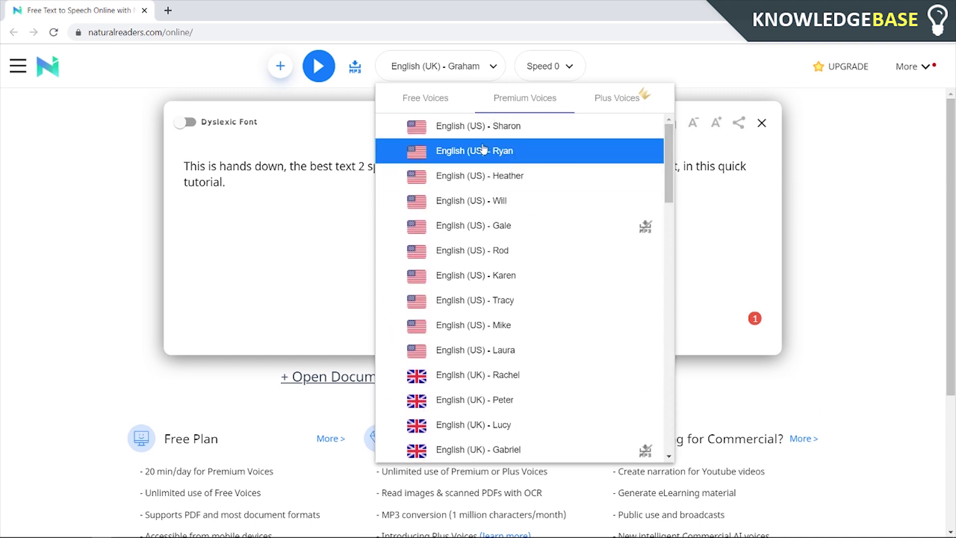
pyautogui.scroll(-5, 518, 324)
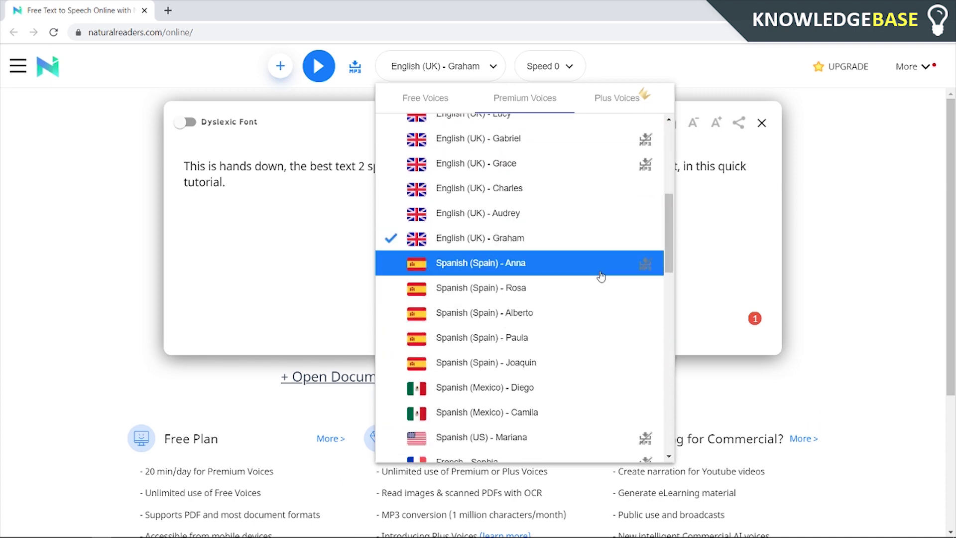
pyautogui.scroll(5, 598, 267)
pyautogui.click(783, 259)
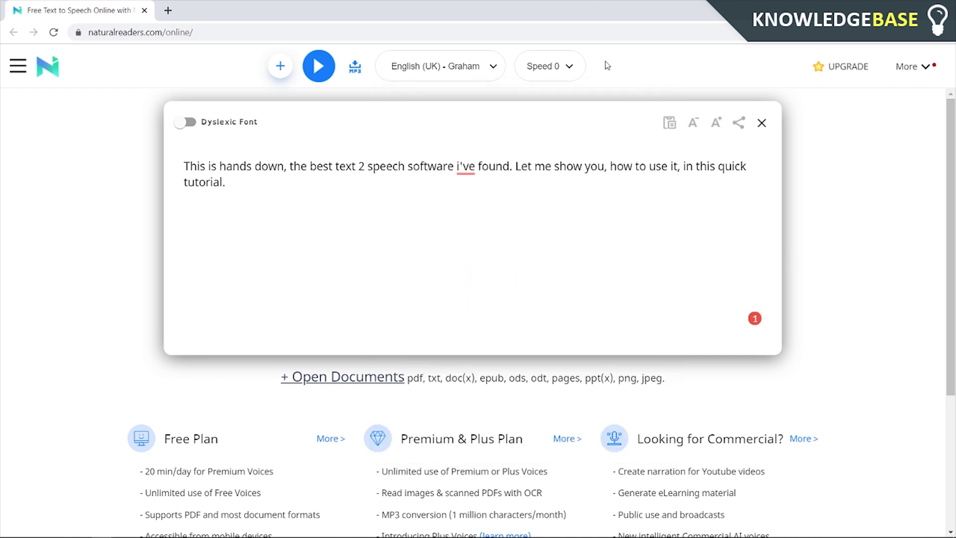
# Step: Browse the reading speeds and leave the speed at 0
pyautogui.click(571, 72)
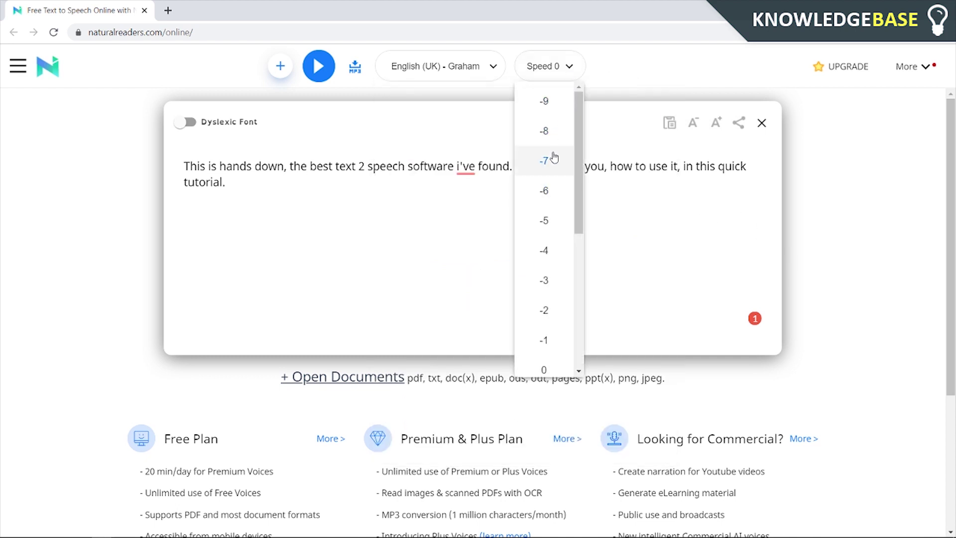
pyautogui.scroll(-5, 557, 154)
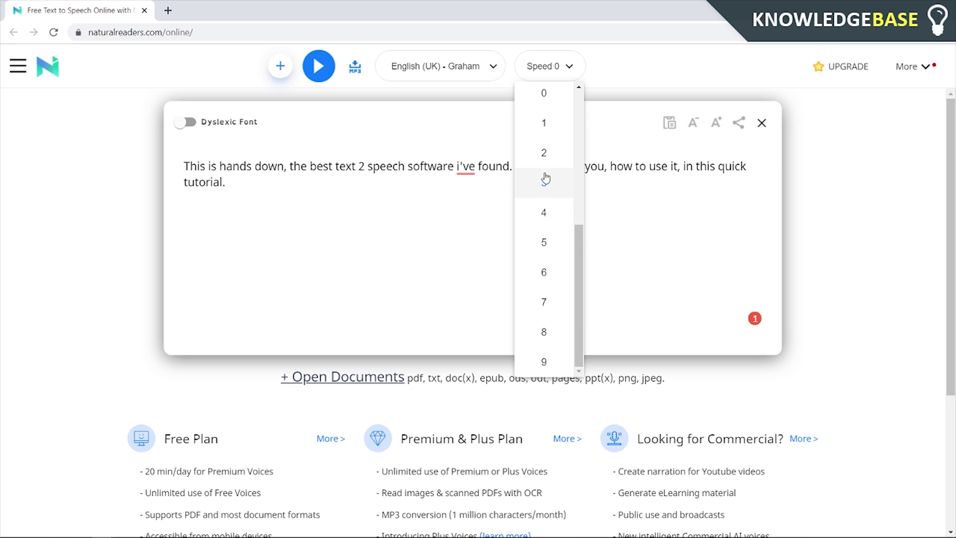
pyautogui.click(270, 235)
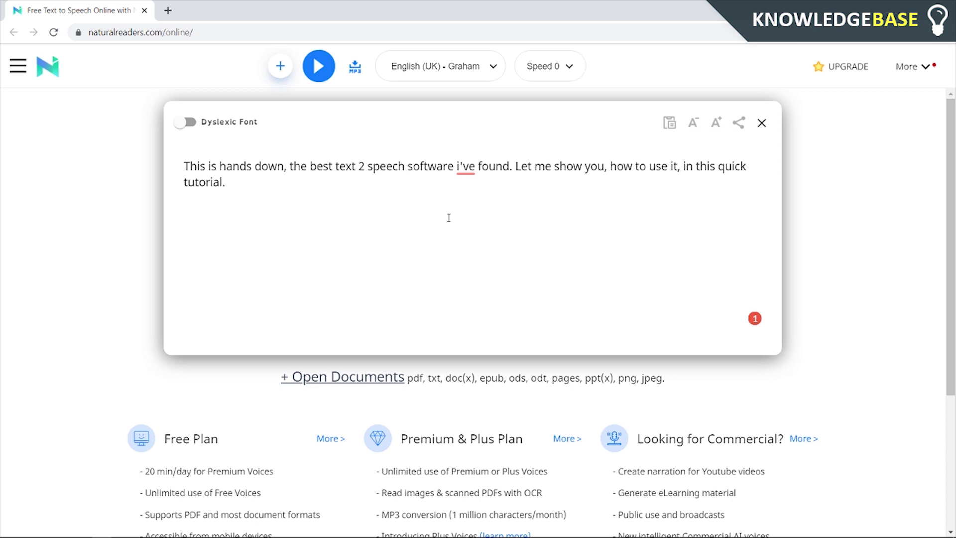
# Step: Delete the intro paragraph and the stray commas so the editor is empty
pyautogui.moveTo(360, 199); pyautogui.dragTo(185, 168)
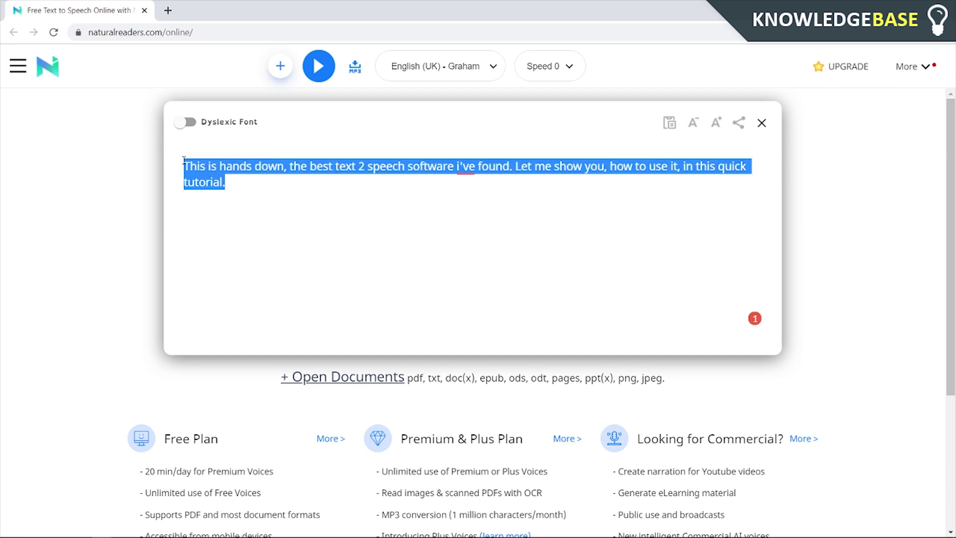
pyautogui.press('BackSpace')
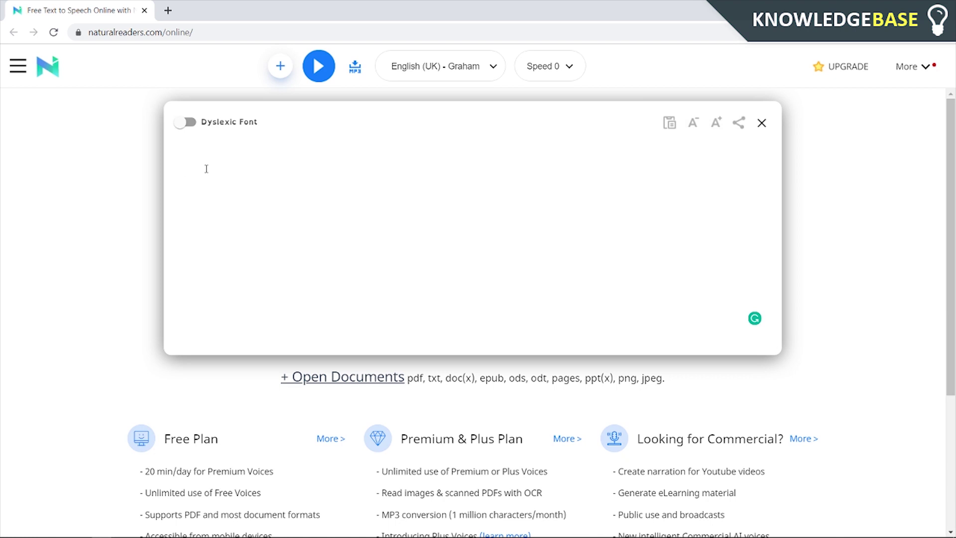
pyautogui.write(',,,,,')
pyautogui.hotkey('ctrl', 'a')
pyautogui.press('BackSpace')
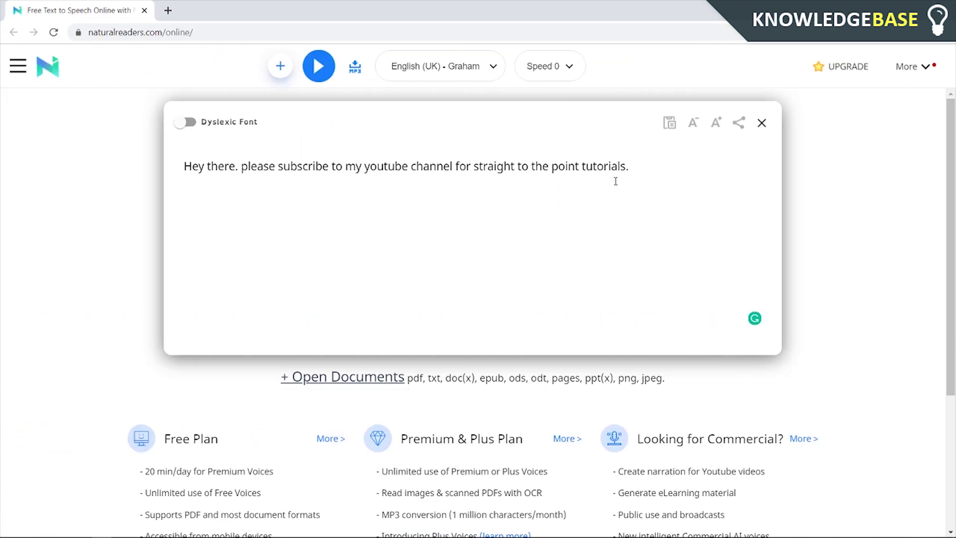
# Step: Play 'Hey there. please subscribe to my youtube channel...' aloud, keeping the Graham voice
pyautogui.moveTo(629, 167); pyautogui.dragTo(181, 166)
pyautogui.click(198, 167)
pyautogui.click(407, 167)
pyautogui.click(322, 70)
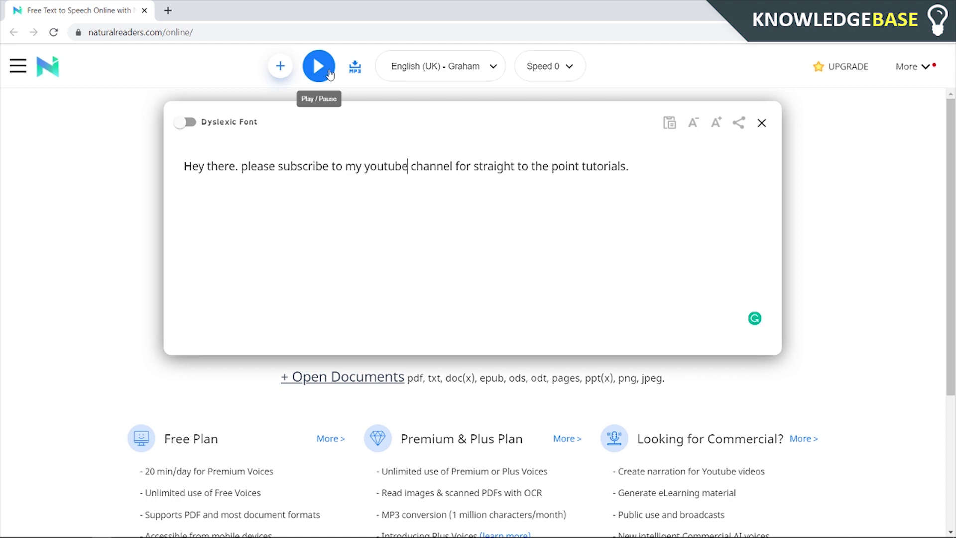
pyautogui.click(330, 74)
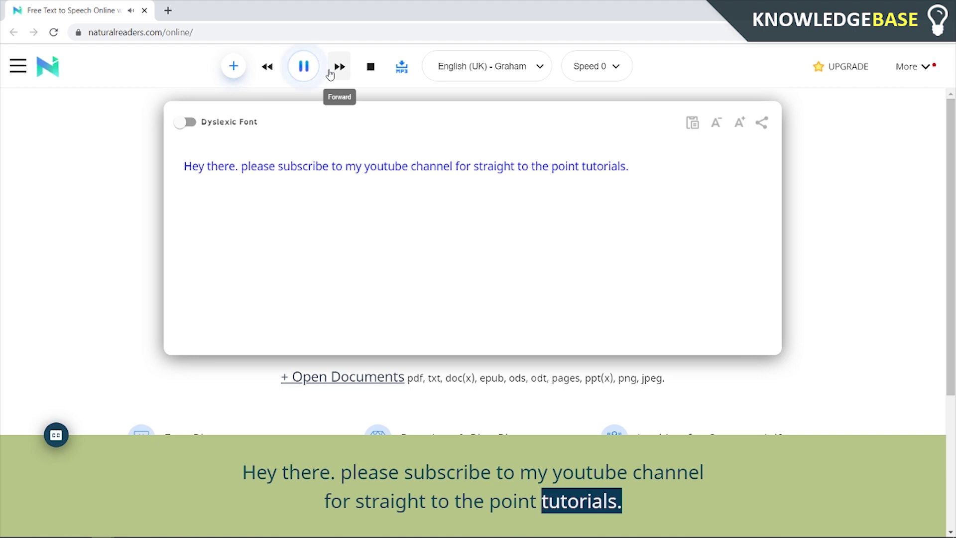
pyautogui.click(465, 54)
pyautogui.click(143, 232)
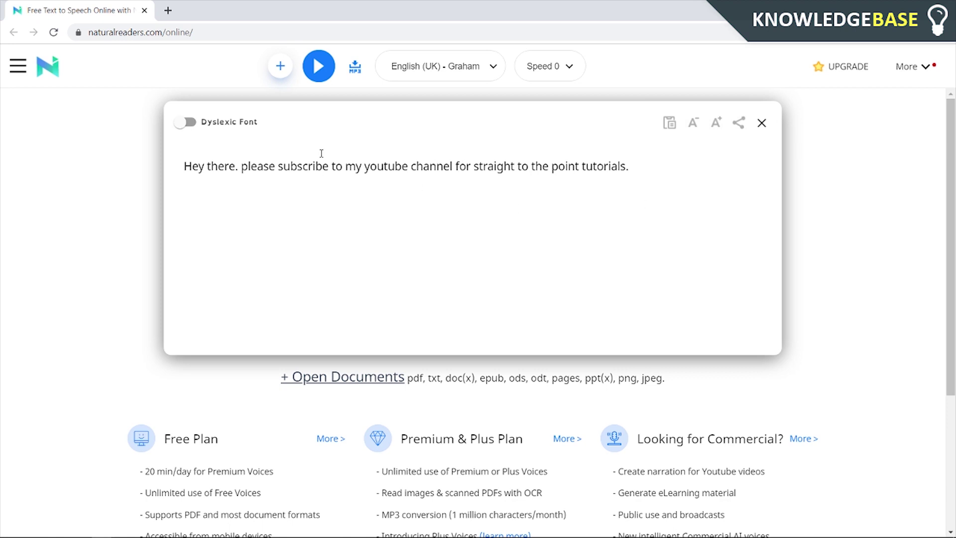
# Step: Insert a comma after 'channel' and have the edited sentence read aloud again
pyautogui.click(457, 169)
pyautogui.write(',')
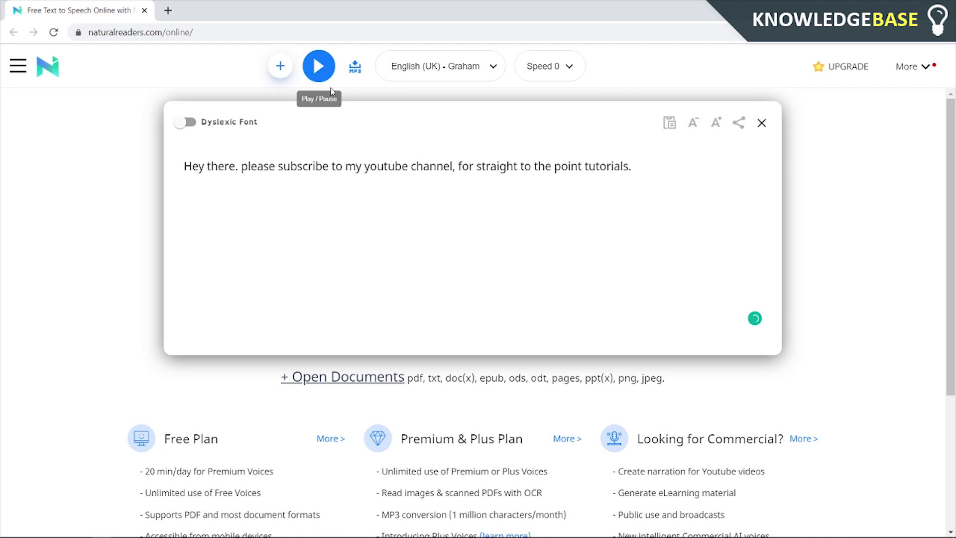
pyautogui.click(318, 66)
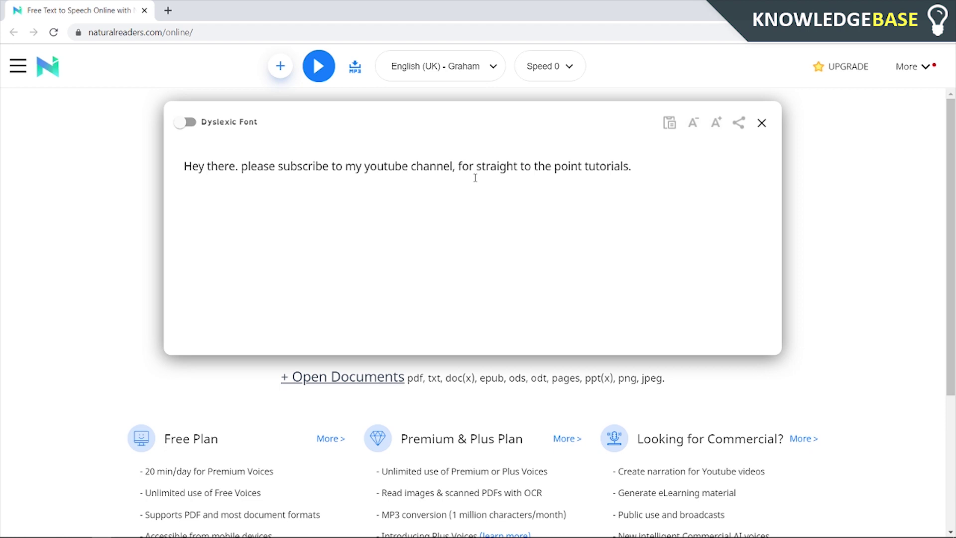
pyautogui.click(500, 166)
pyautogui.scroll(-2, 336, 207)
pyautogui.scroll(-2, 336, 207)
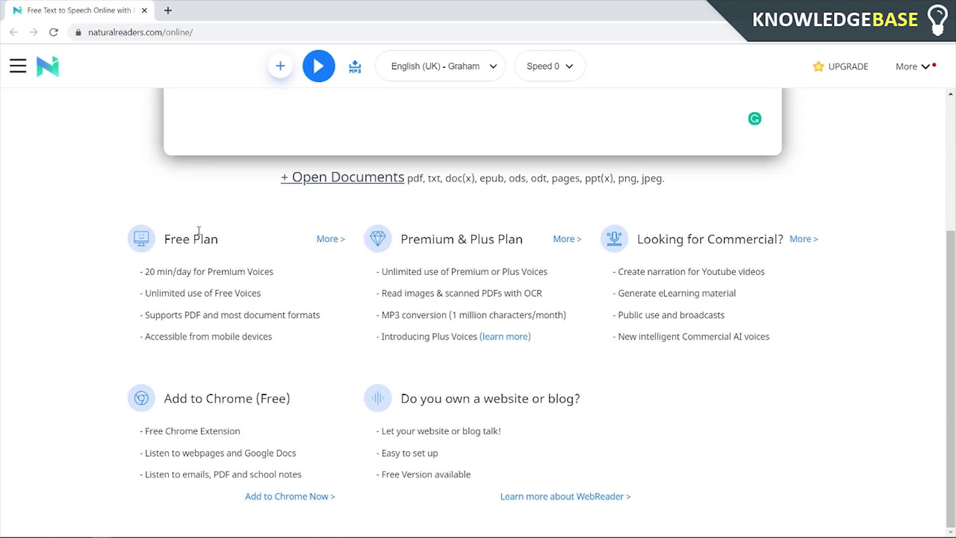
pyautogui.moveTo(398, 237); pyautogui.dragTo(474, 252)
pyautogui.click(473, 252)
pyautogui.moveTo(789, 358); pyautogui.dragTo(138, 227)
pyautogui.click(101, 181)
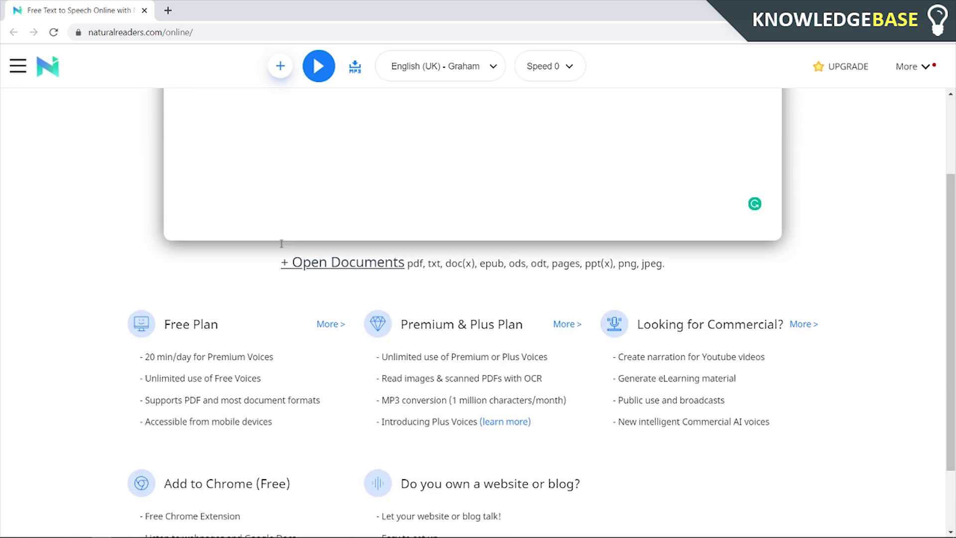
pyautogui.scroll(4, 891, 306)
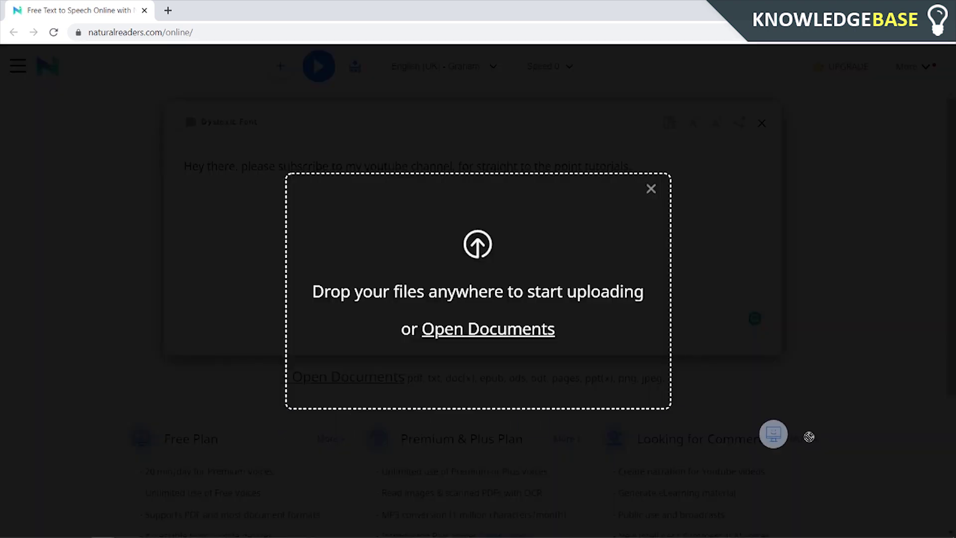
pyautogui.moveTo(807, 443); pyautogui.dragTo(569, 397)
pyautogui.click(649, 189)
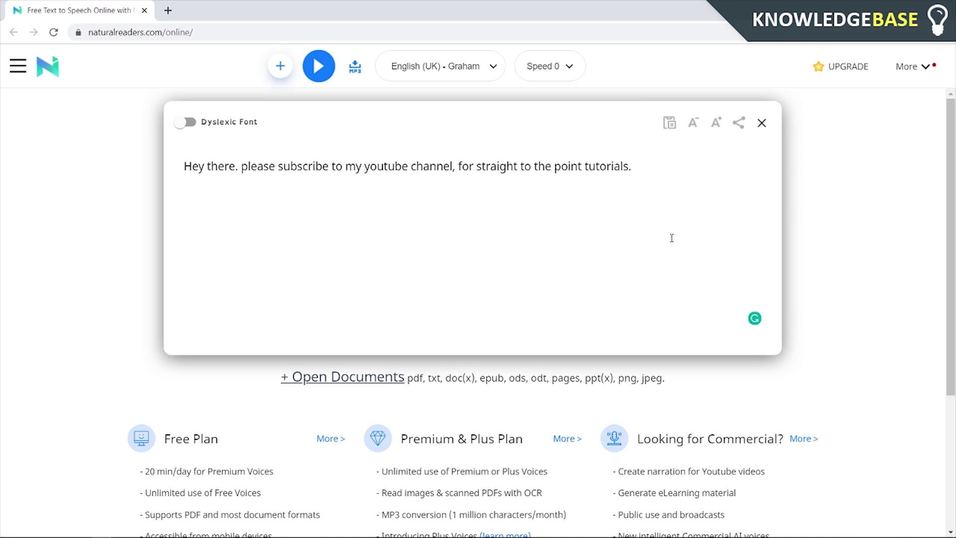
# Step: Open the Sound Control Panel from the taskbar speaker's sound settings
pyautogui.moveTo(864, 532)
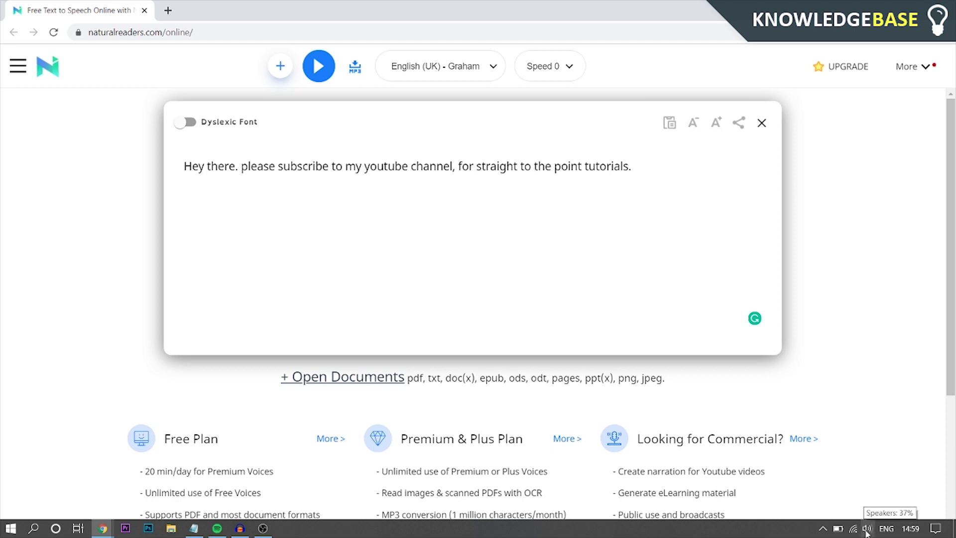
pyautogui.rightClick(866, 531)
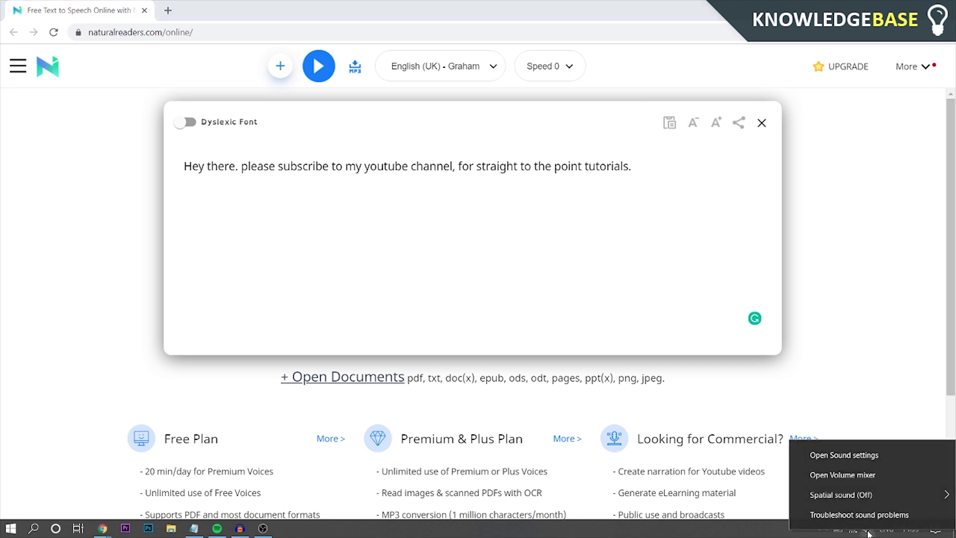
pyautogui.click(833, 459)
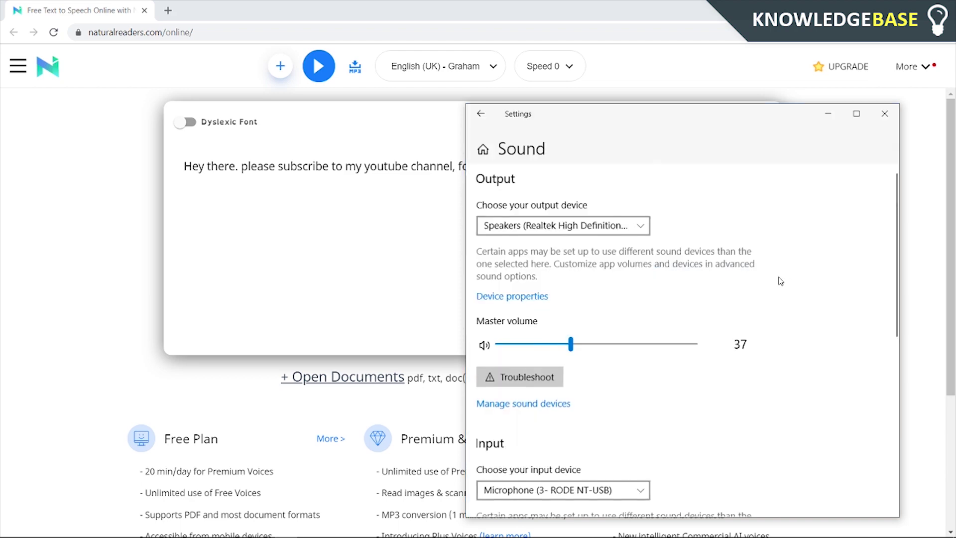
pyautogui.scroll(-5, 770, 281)
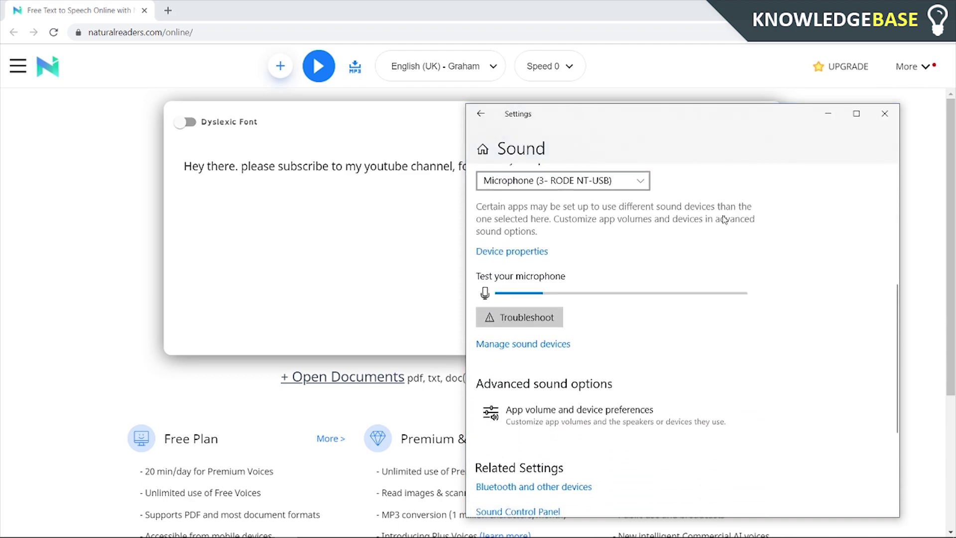
pyautogui.scroll(-4, 653, 288)
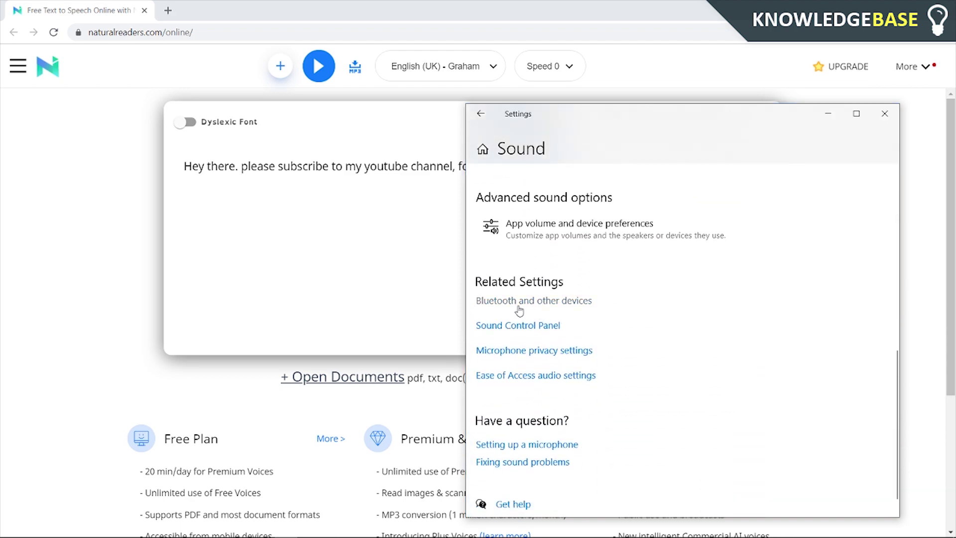
pyautogui.click(504, 331)
# Step: Enable the Stereo Mix recording device and confirm with OK
pyautogui.click(82, 54)
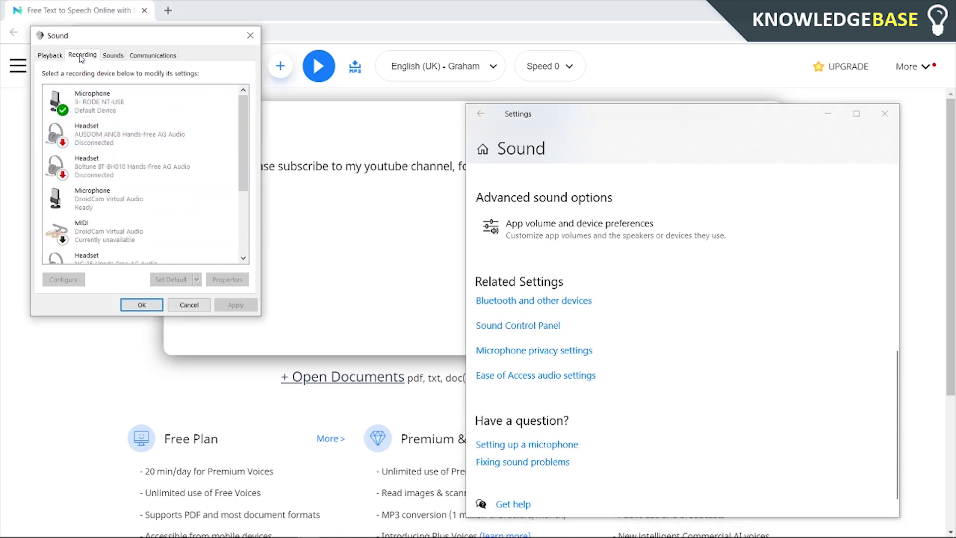
pyautogui.scroll(-5, 225, 176)
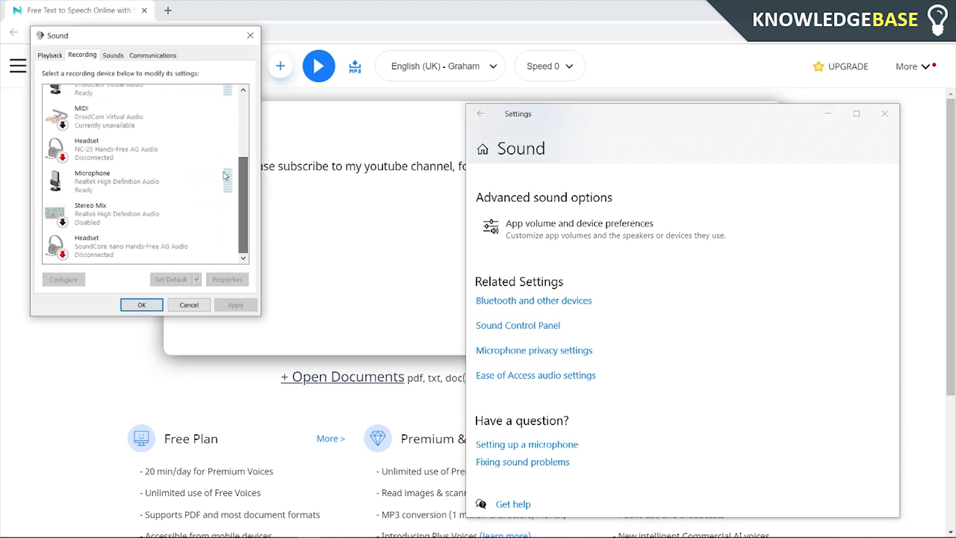
pyautogui.rightClick(47, 152)
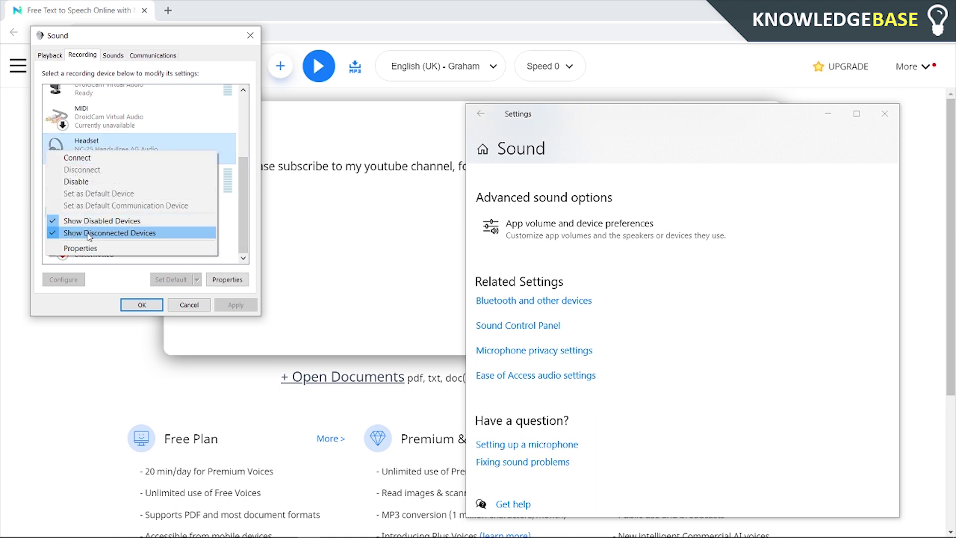
pyautogui.click(221, 204)
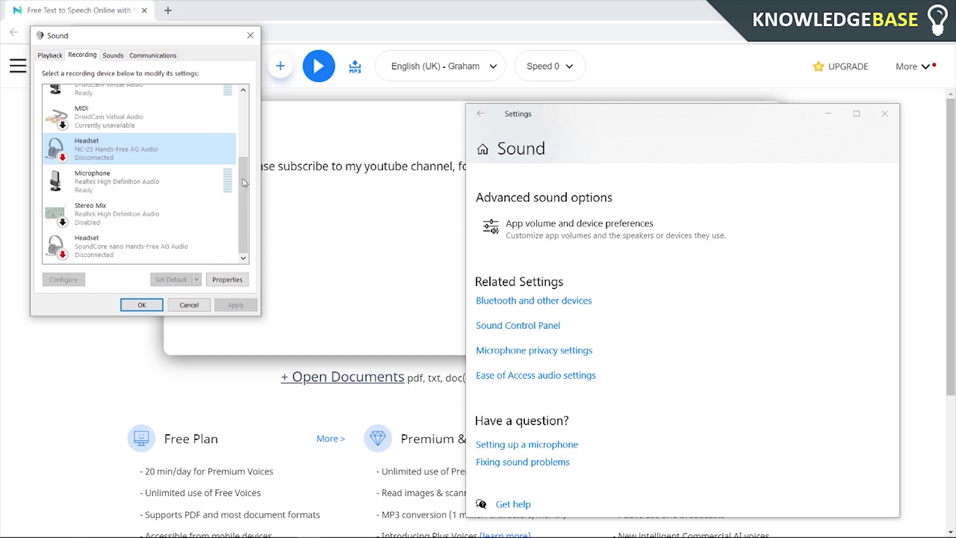
pyautogui.click(168, 215)
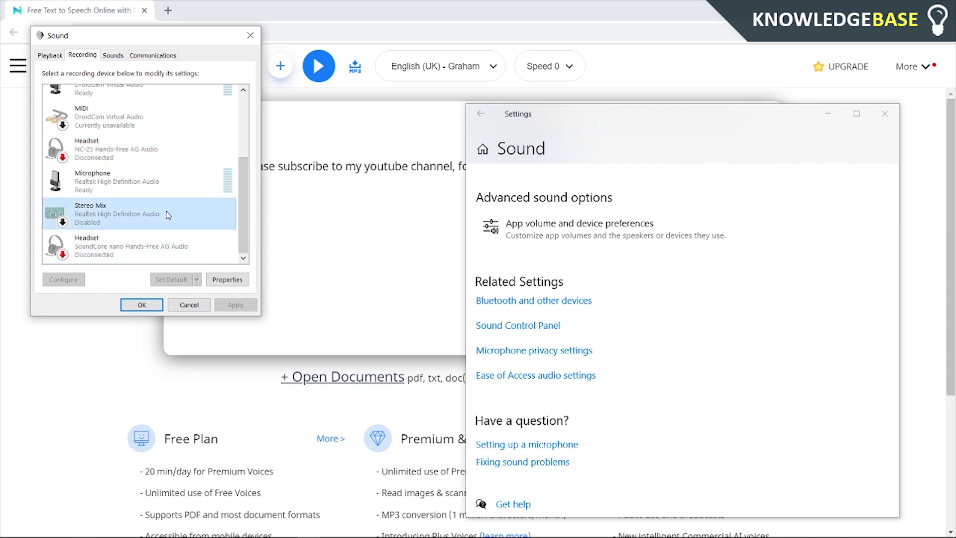
pyautogui.rightClick(98, 214)
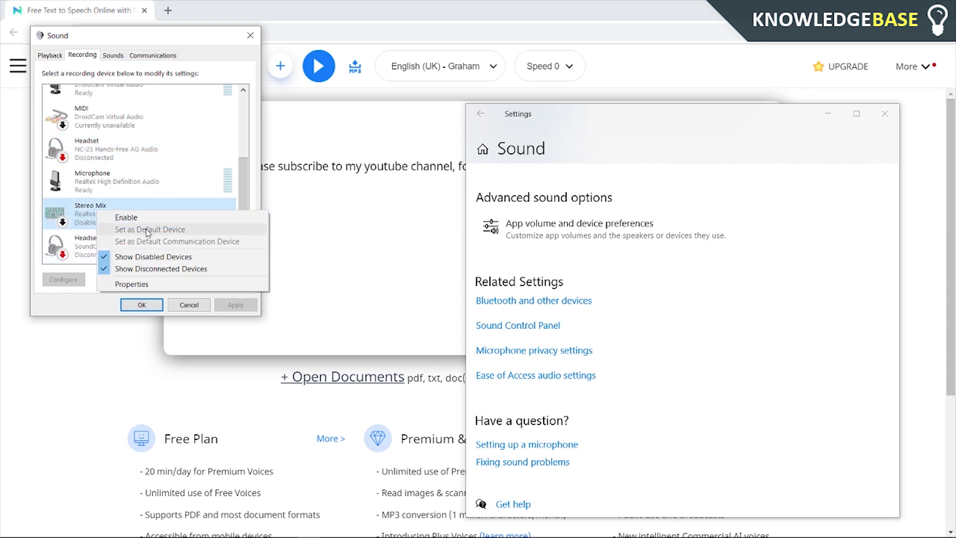
pyautogui.click(121, 223)
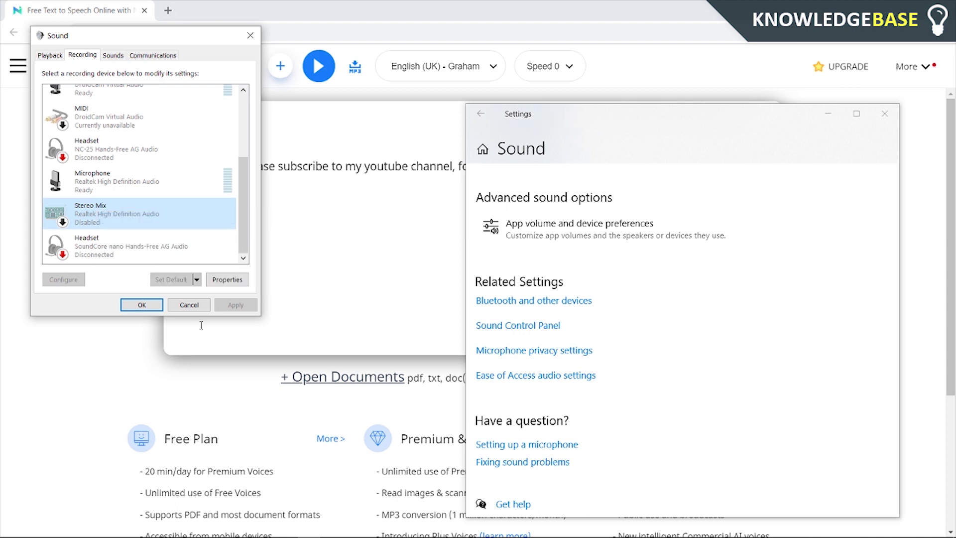
pyautogui.click(141, 304)
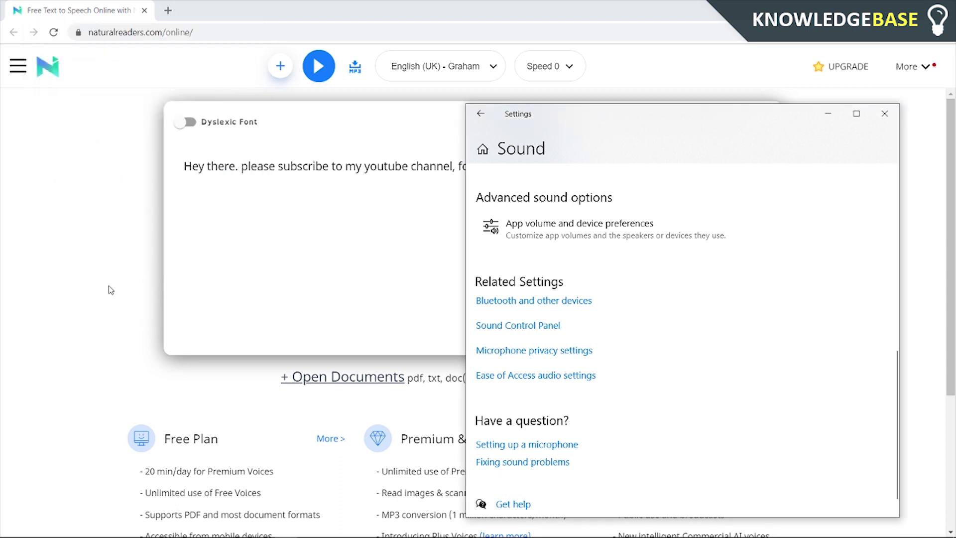
# Step: Bring Audacity forward and position it so the reader's text stays visible
pyautogui.click(110, 290)
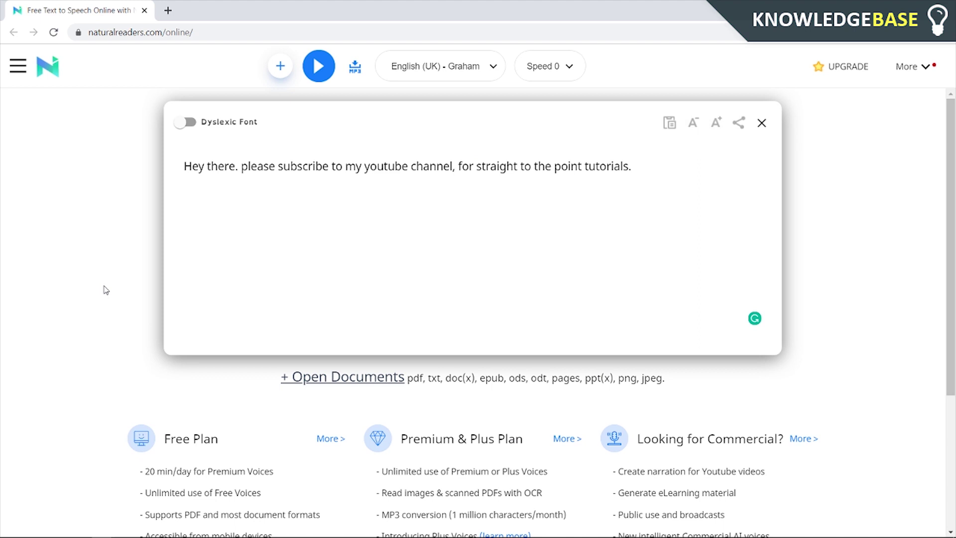
pyautogui.click(239, 528)
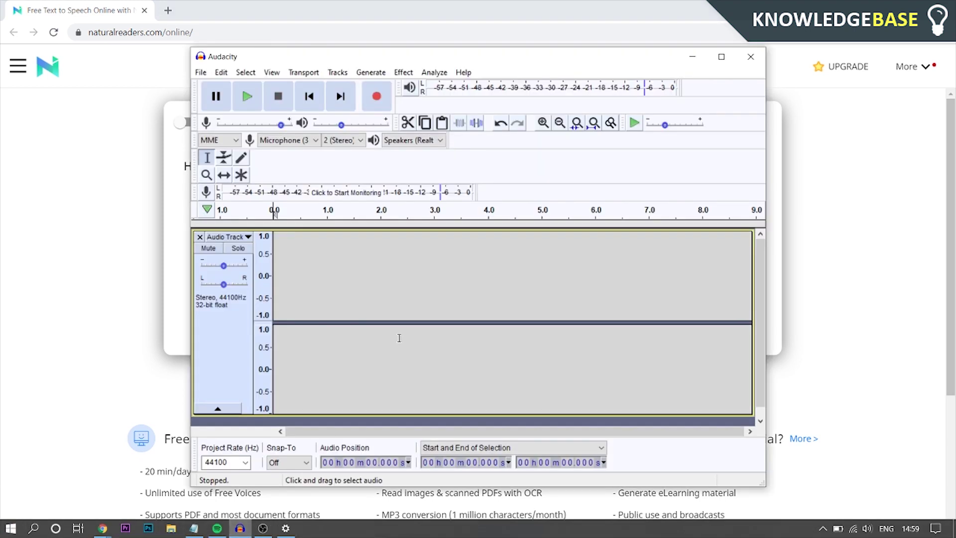
pyautogui.moveTo(421, 55); pyautogui.dragTo(382, 58)
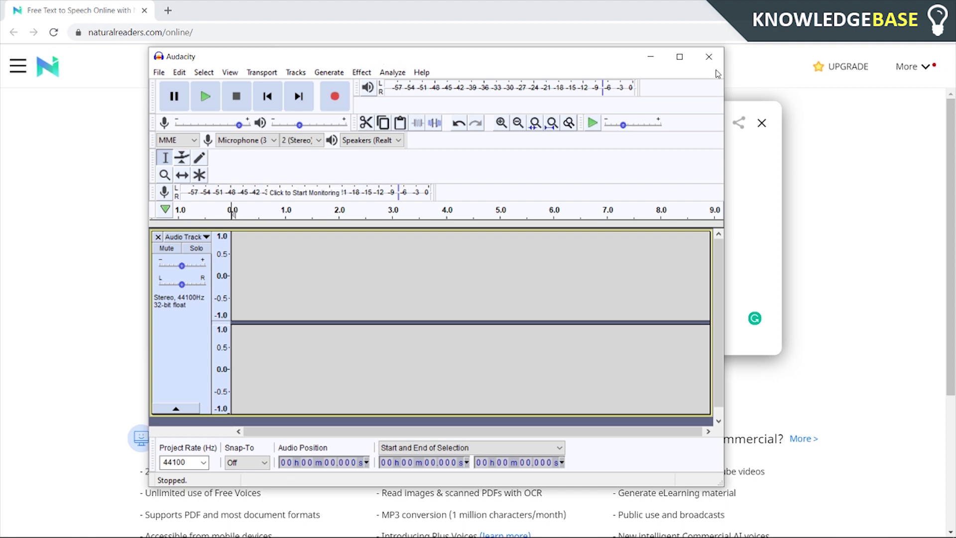
pyautogui.moveTo(587, 62); pyautogui.dragTo(621, 107)
# Step: Check Audacity's recording input list, then quit without saving the empty project
pyautogui.click(280, 185)
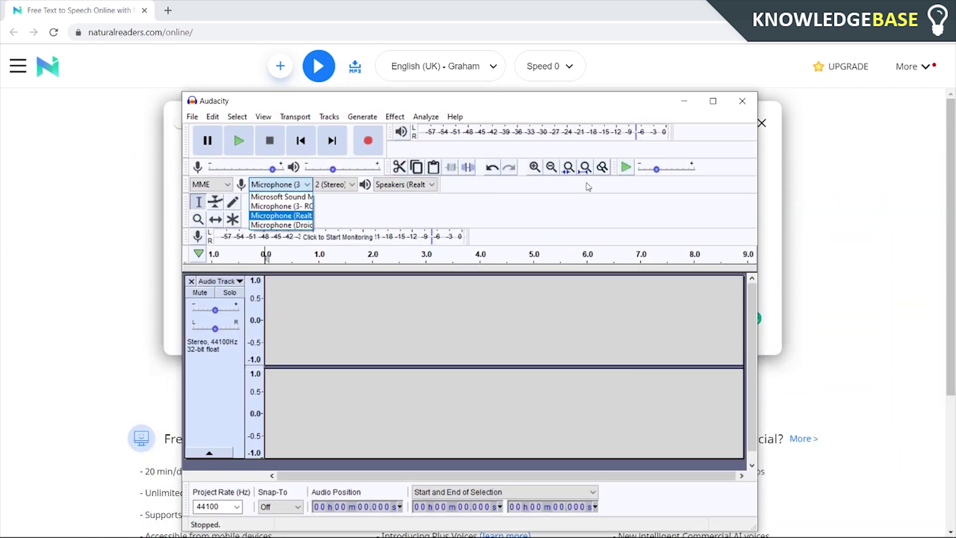
pyautogui.click(742, 108)
pyautogui.click(743, 107)
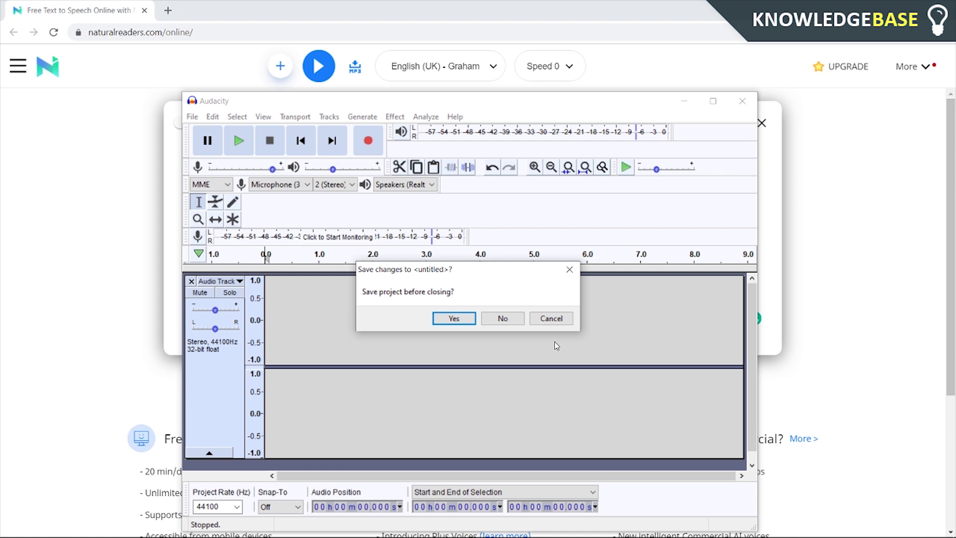
pyautogui.click(502, 319)
# Step: Relaunch Audacity from a Start search for 'aud' and dismiss the welcome message
pyautogui.click(2, 522)
pyautogui.write('aud')
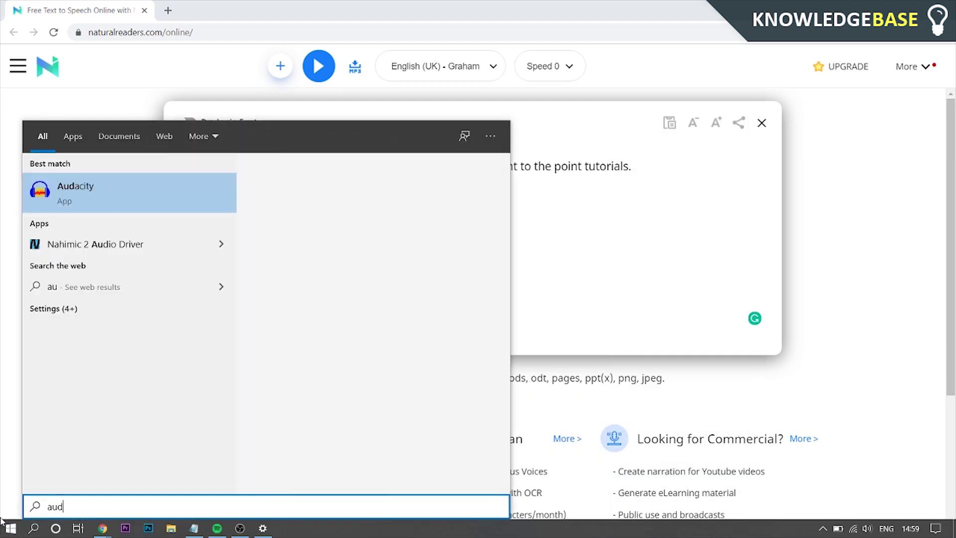
pyautogui.press('Return')
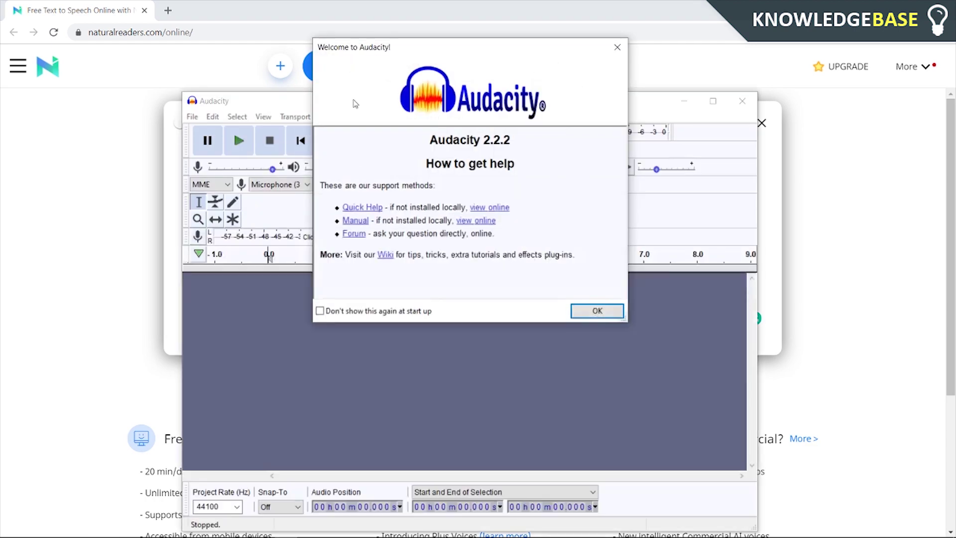
pyautogui.click(616, 47)
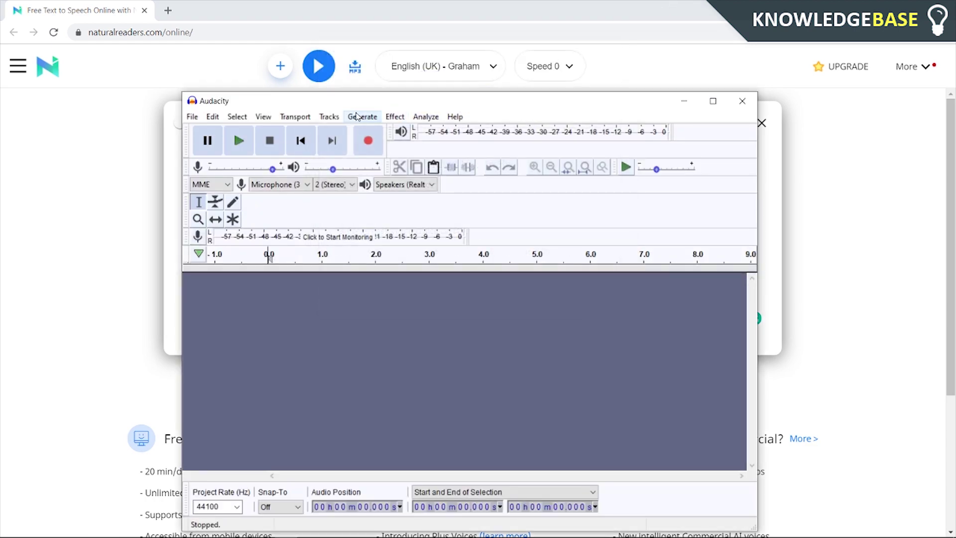
pyautogui.moveTo(350, 105); pyautogui.dragTo(493, 100)
# Step: Choose Stereo Mix as the recording input and start recording
pyautogui.click(428, 180)
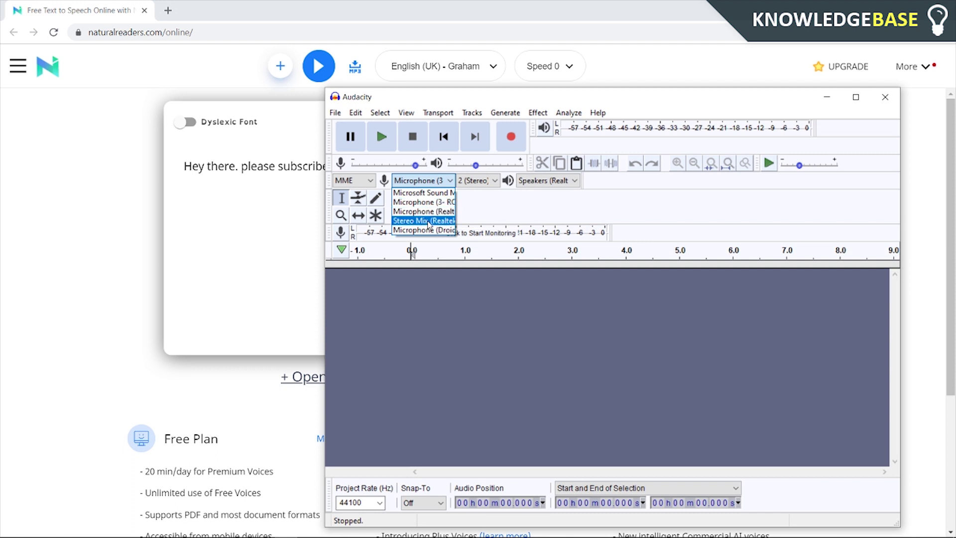
pyautogui.click(426, 222)
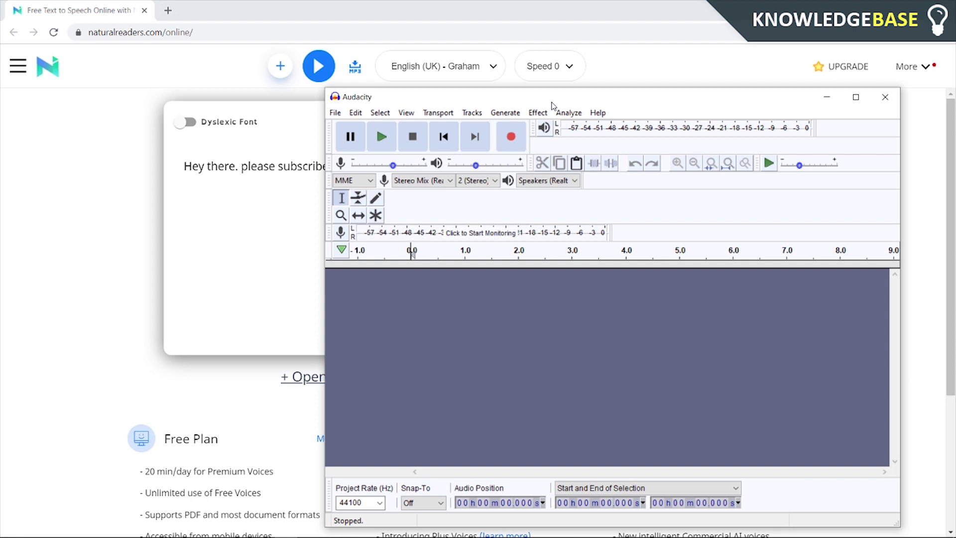
pyautogui.moveTo(551, 103); pyautogui.dragTo(510, 112)
pyautogui.click(484, 164)
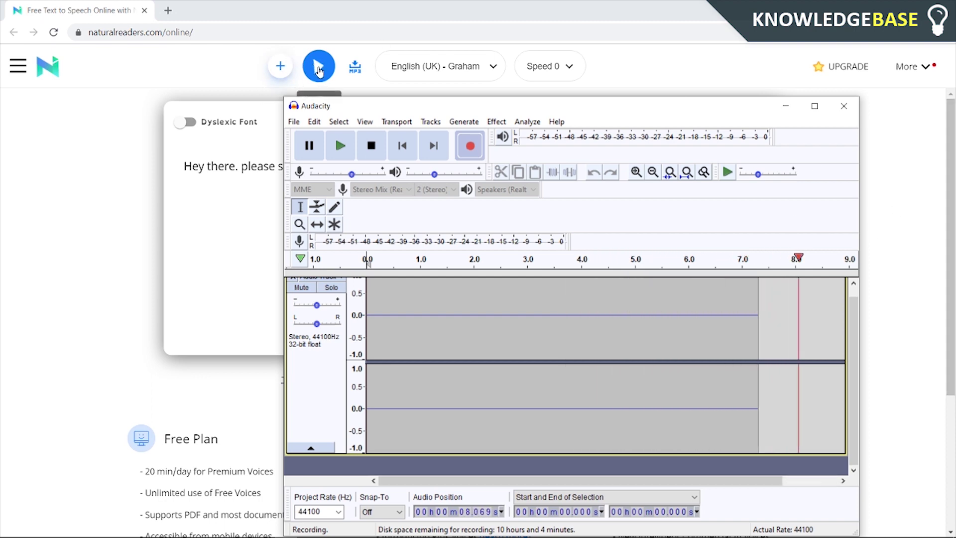
# Step: Play the sentence in NaturalReaders while Audacity records, then watch the waveform in Audacity
pyautogui.click(318, 66)
pyautogui.moveTo(239, 523)
pyautogui.click(286, 529)
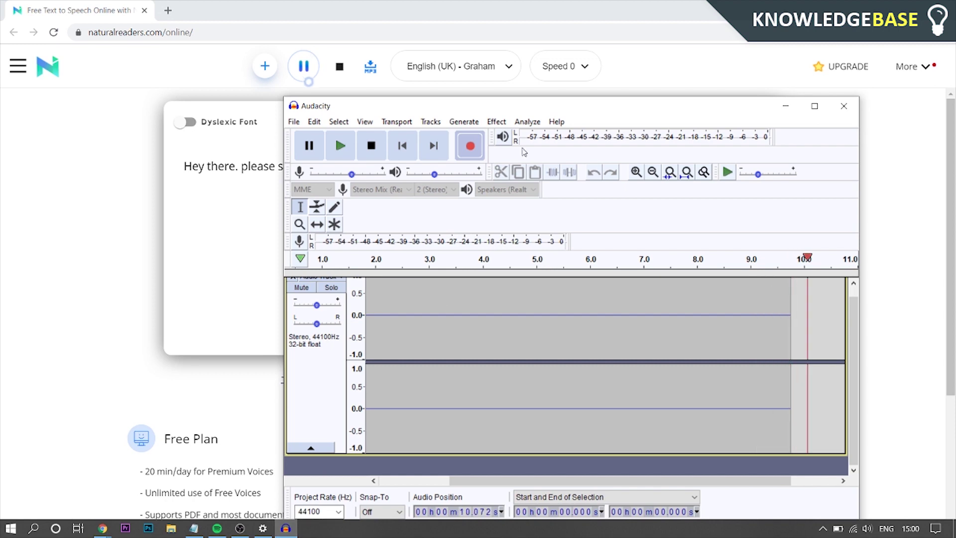
pyautogui.moveTo(532, 102); pyautogui.dragTo(325, 208)
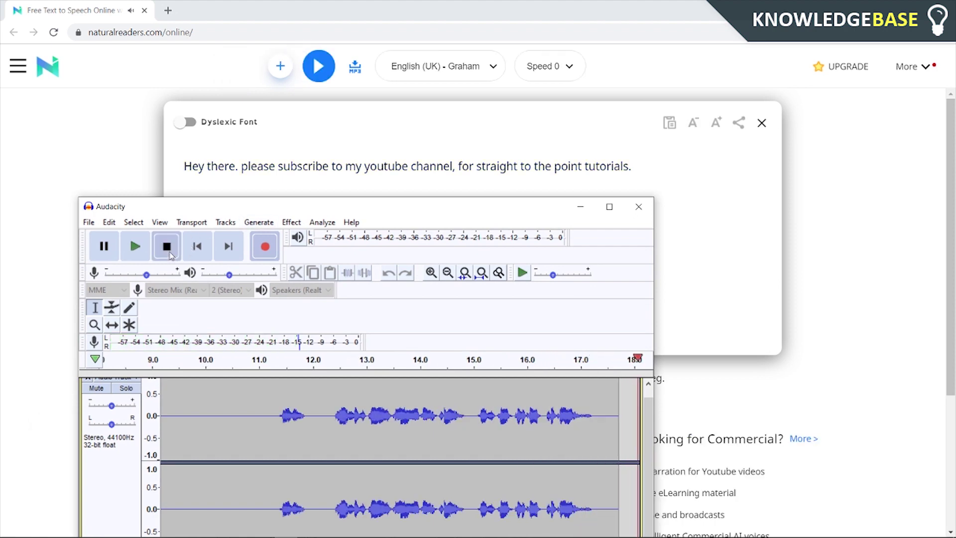
# Step: Stop recording and play the captured speech back from 11.413 s
pyautogui.press('space')
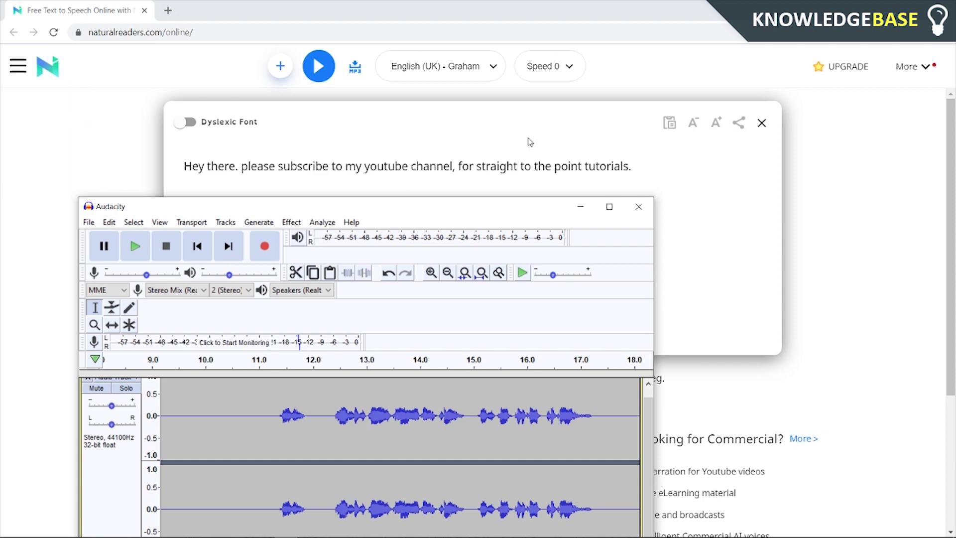
pyautogui.moveTo(435, 213); pyautogui.dragTo(459, 121)
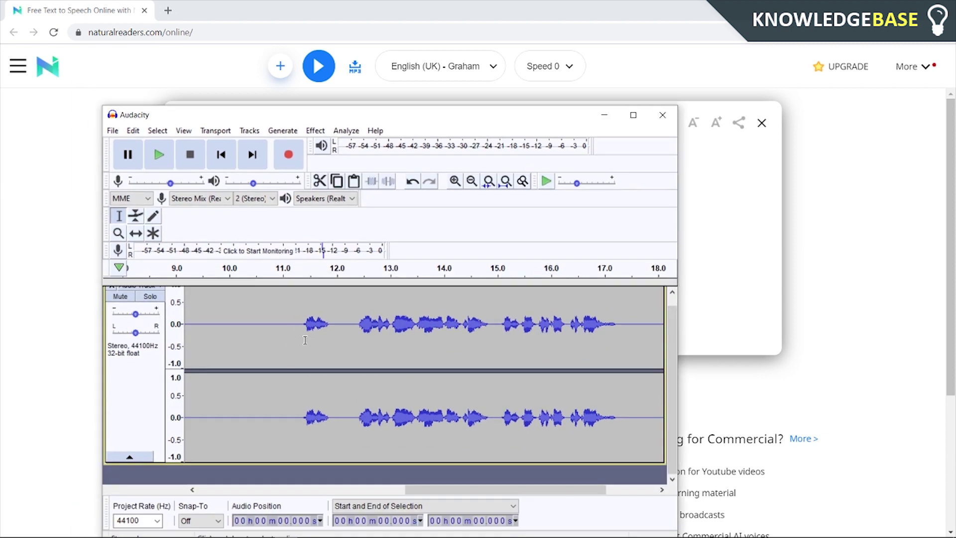
pyautogui.click(305, 340)
pyautogui.press('space')
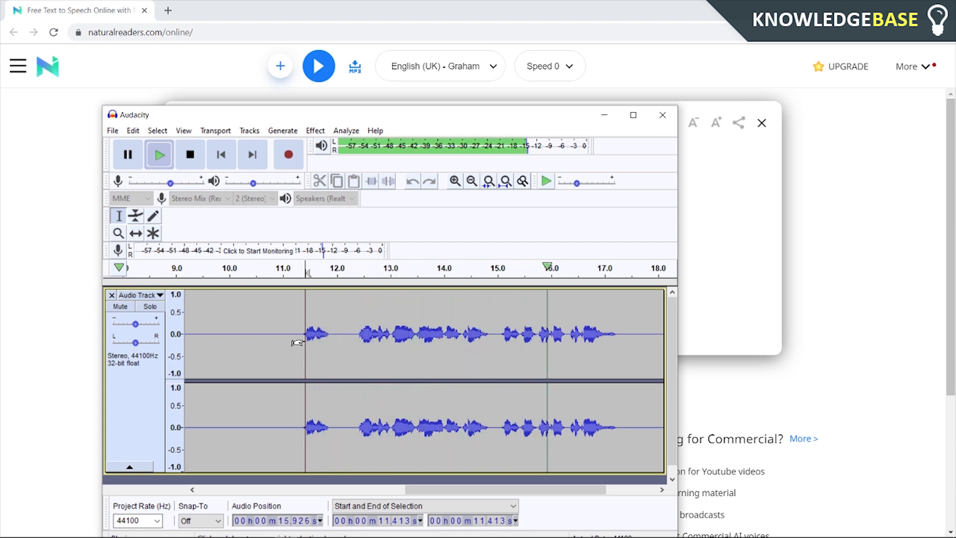
pyautogui.click(143, 80)
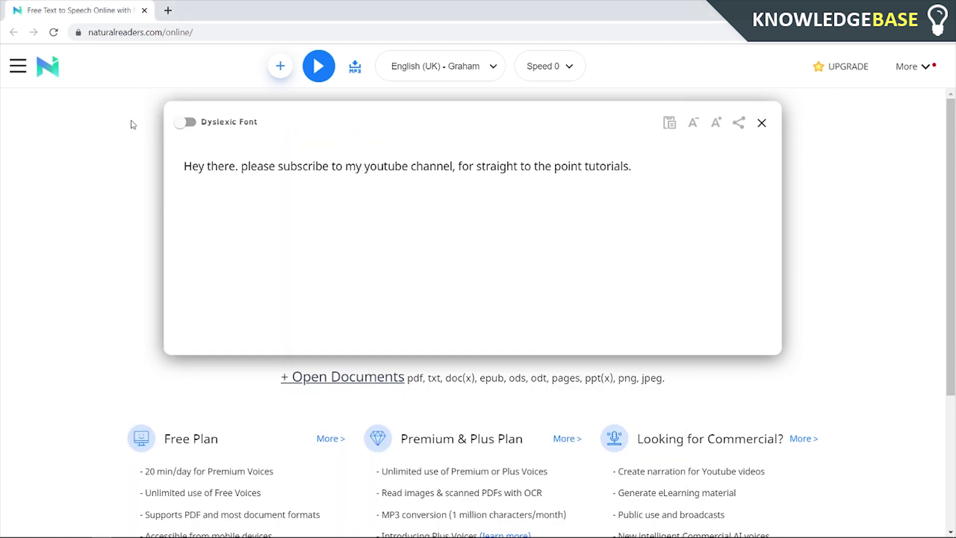
pyautogui.moveTo(315, 168); pyautogui.dragTo(433, 182)
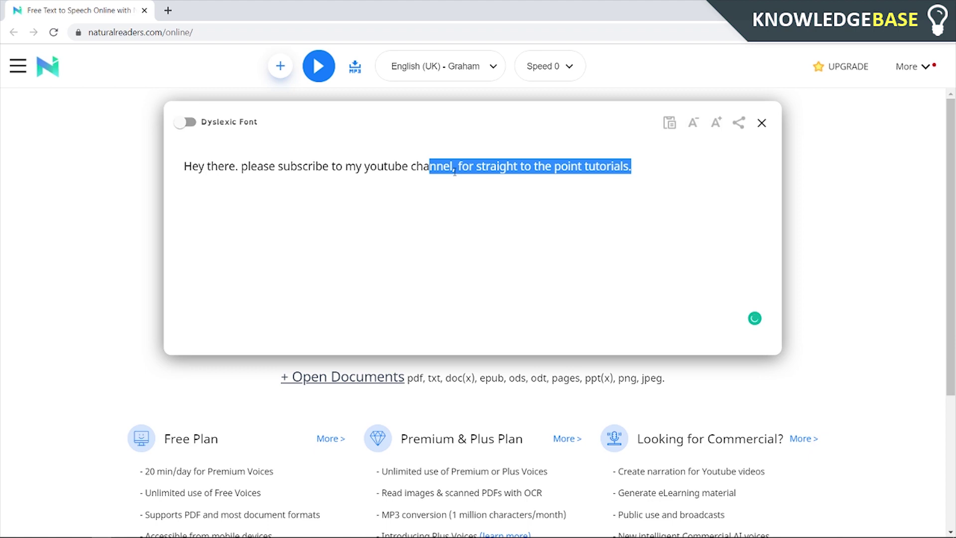
pyautogui.click(454, 169)
pyautogui.scroll(-4, 611, 319)
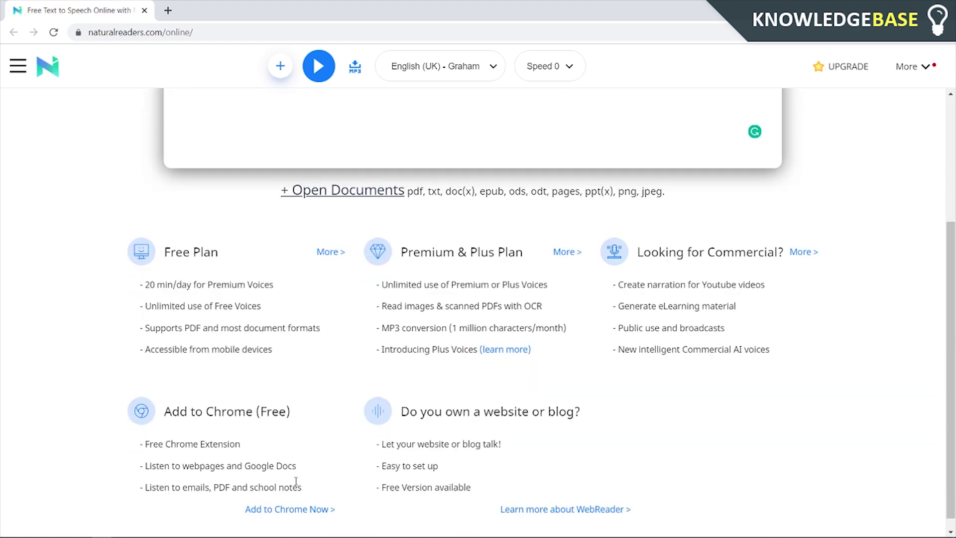
pyautogui.scroll(4, 688, 345)
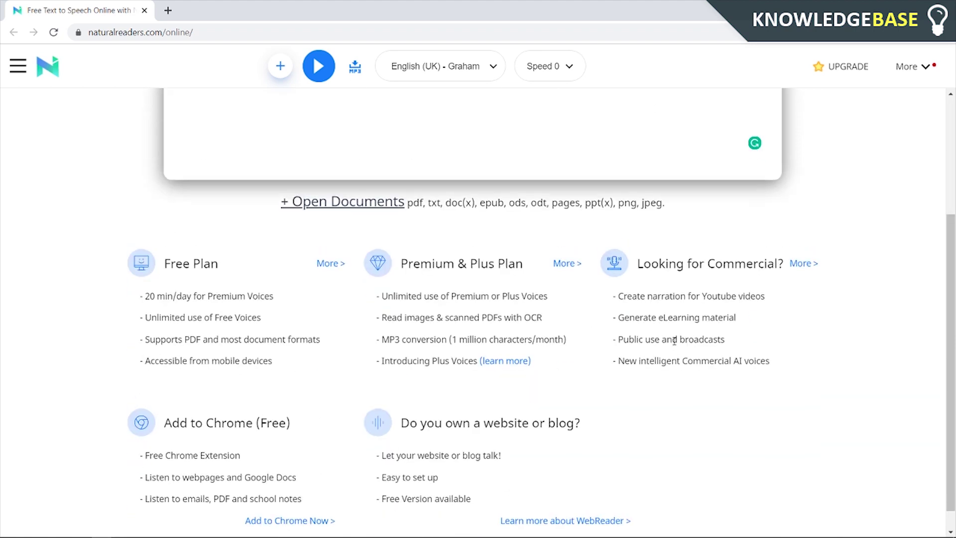